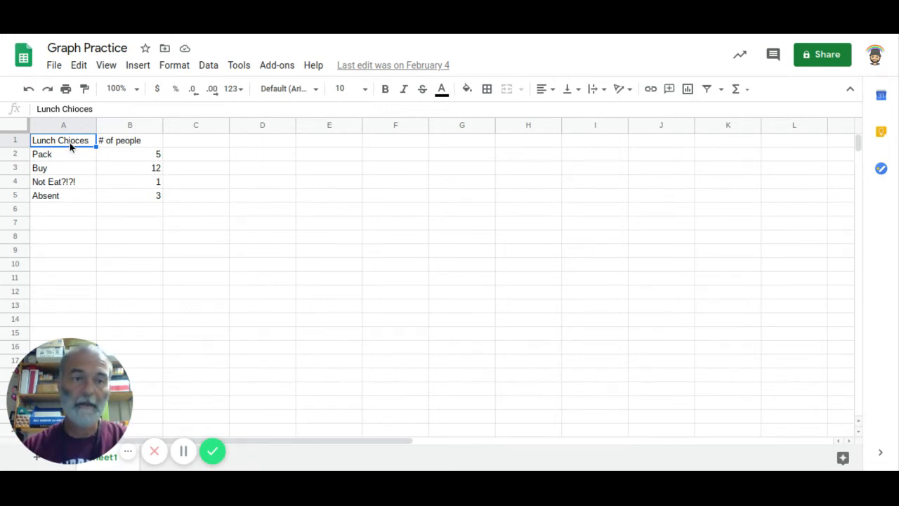
- Insert a chart from the lunch data in A1:B5 and move it to the right, clear of the data columns
{"action": "left_click_drag", "start_coordinate": [97, 180], "coordinate": [129, 197]}
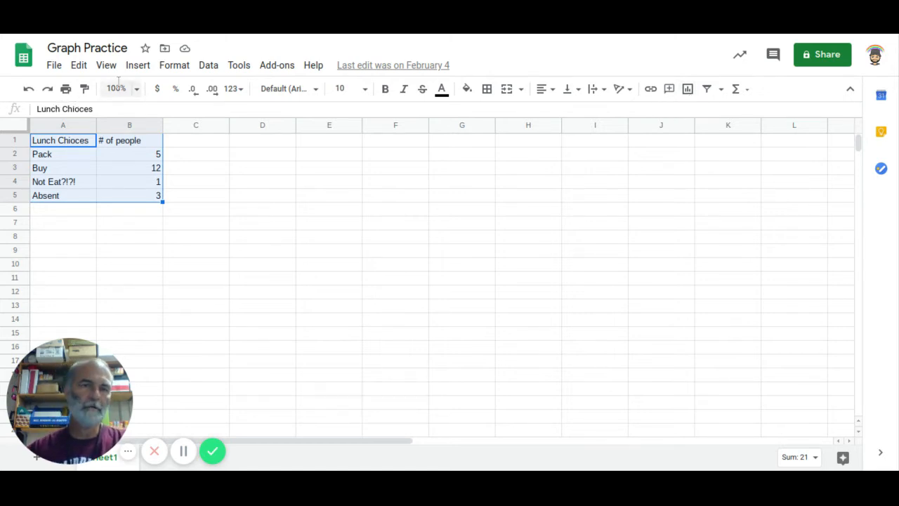
{"action": "left_click", "coordinate": [141, 69]}
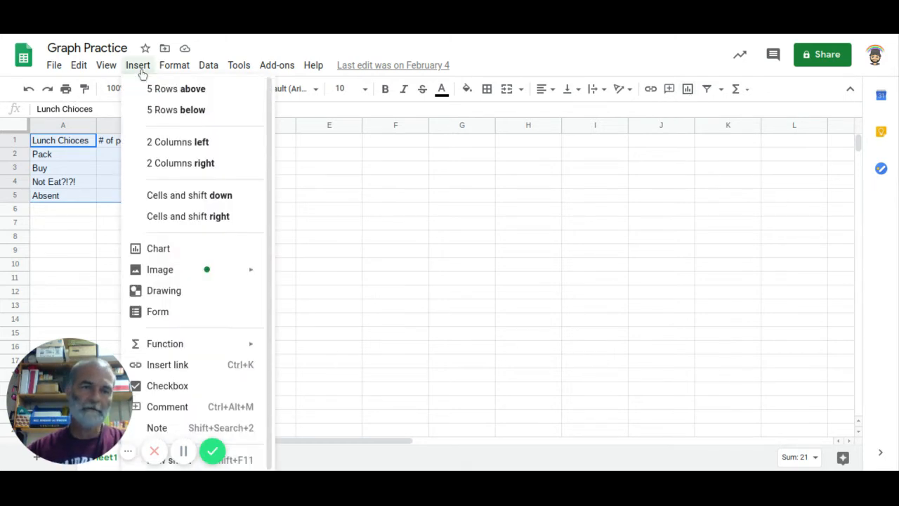
{"action": "left_click", "coordinate": [155, 249]}
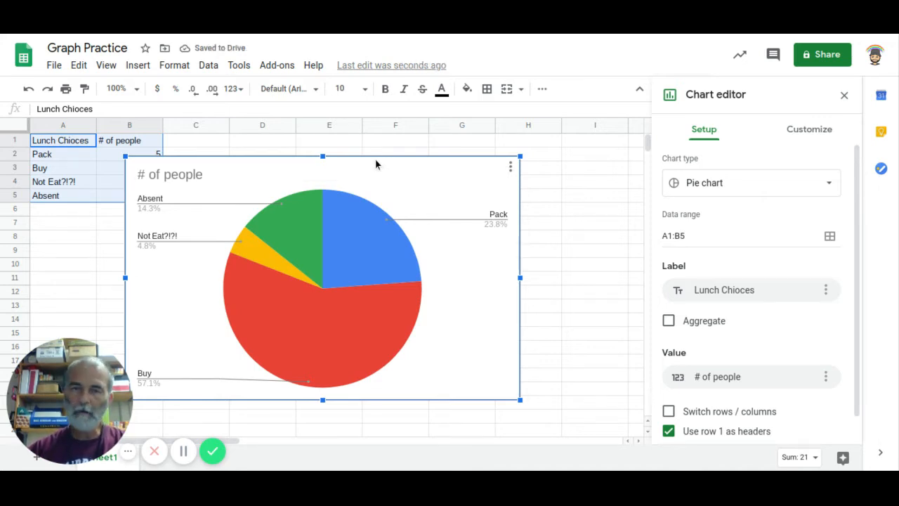
{"action": "left_click_drag", "start_coordinate": [407, 166], "coordinate": [457, 164]}
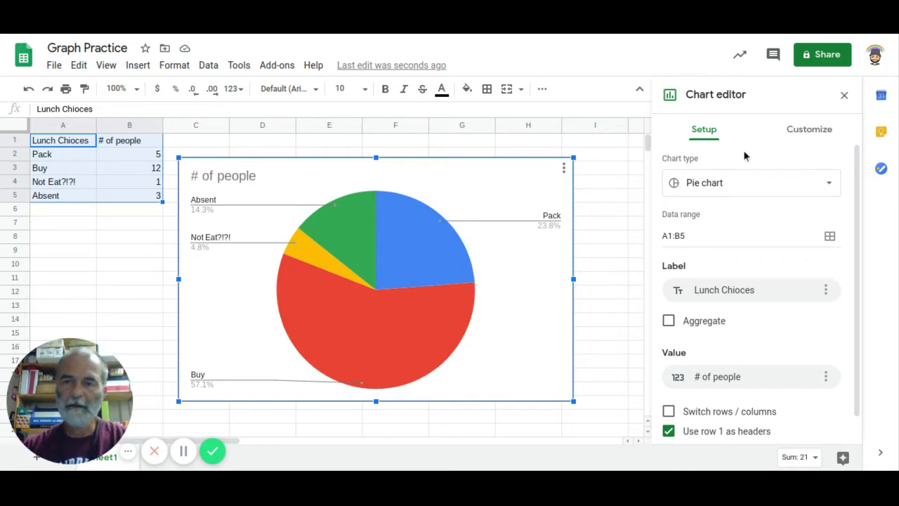
- Change the pie chart of the lunch data to a column chart
{"action": "left_click", "coordinate": [825, 188]}
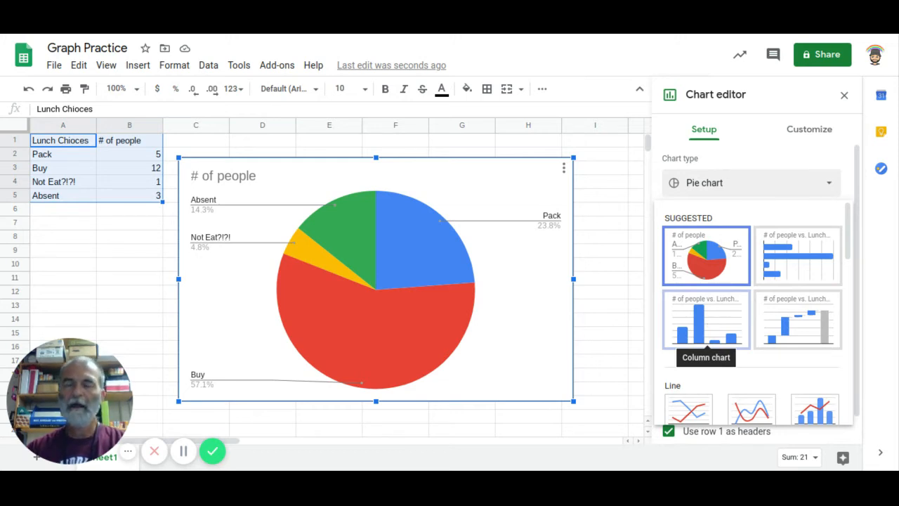
{"action": "left_click", "coordinate": [720, 328]}
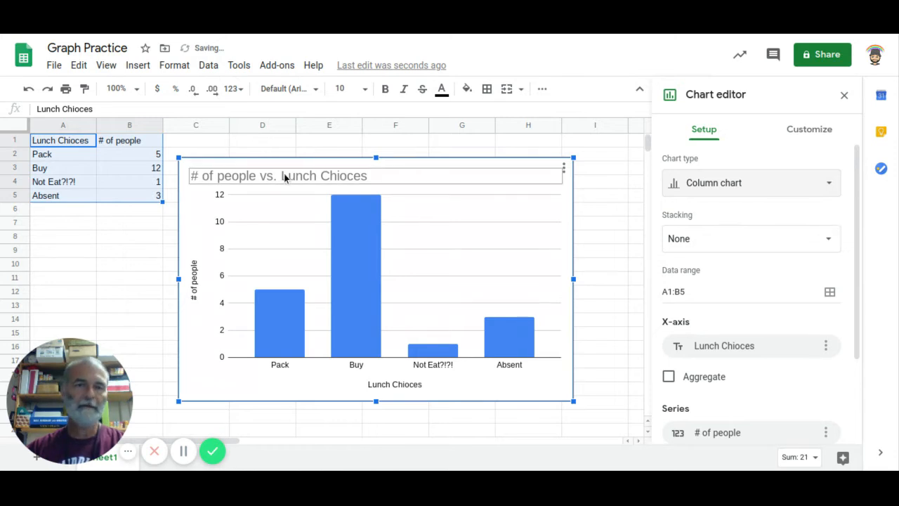
- Look through the other available chart types and the chart style options without changing the column chart
{"action": "left_click", "coordinate": [825, 185]}
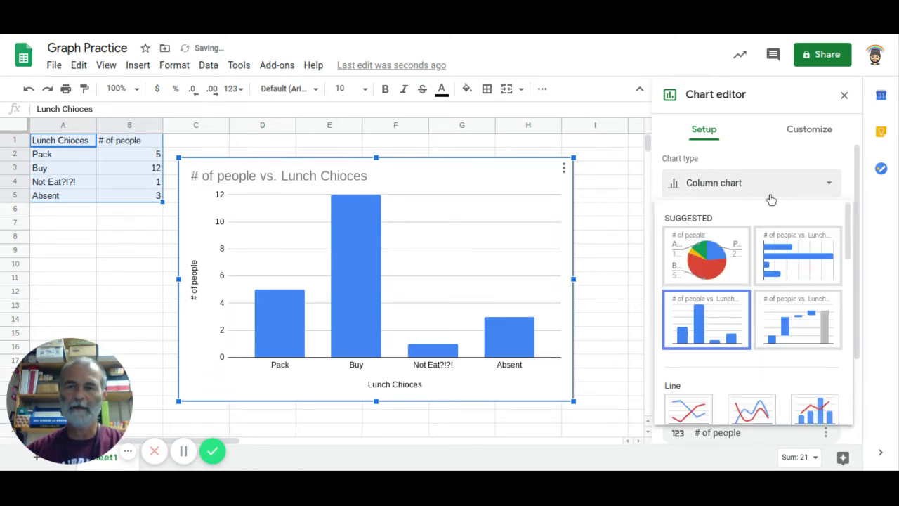
{"action": "scroll", "coordinate": [748, 302], "scroll_direction": "down", "scroll_amount": 3}
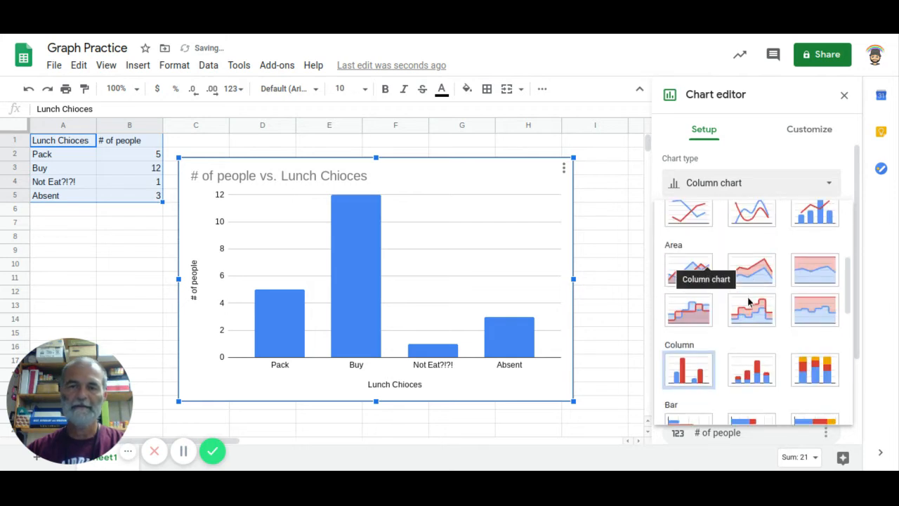
{"action": "scroll", "coordinate": [749, 302], "scroll_direction": "down", "scroll_amount": 5}
{"action": "scroll", "coordinate": [749, 302], "scroll_direction": "up", "scroll_amount": 8}
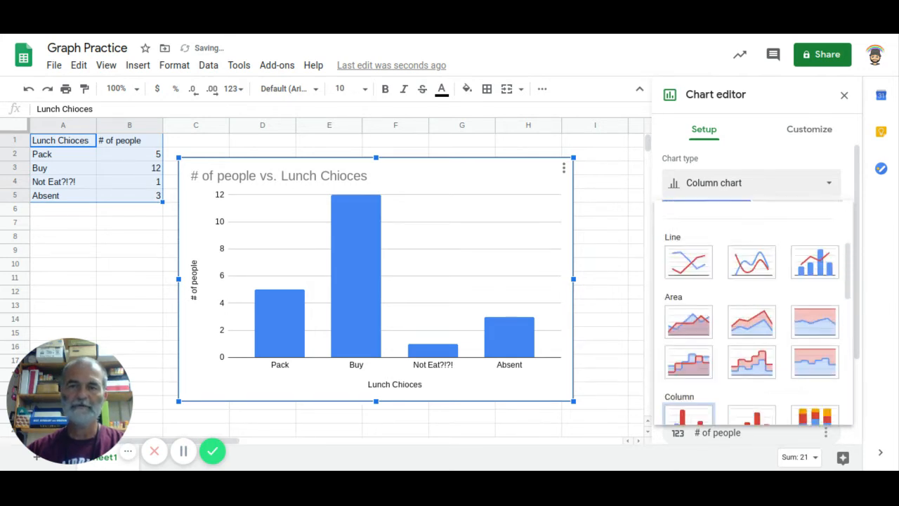
{"action": "scroll", "coordinate": [751, 309], "scroll_direction": "up", "scroll_amount": 3}
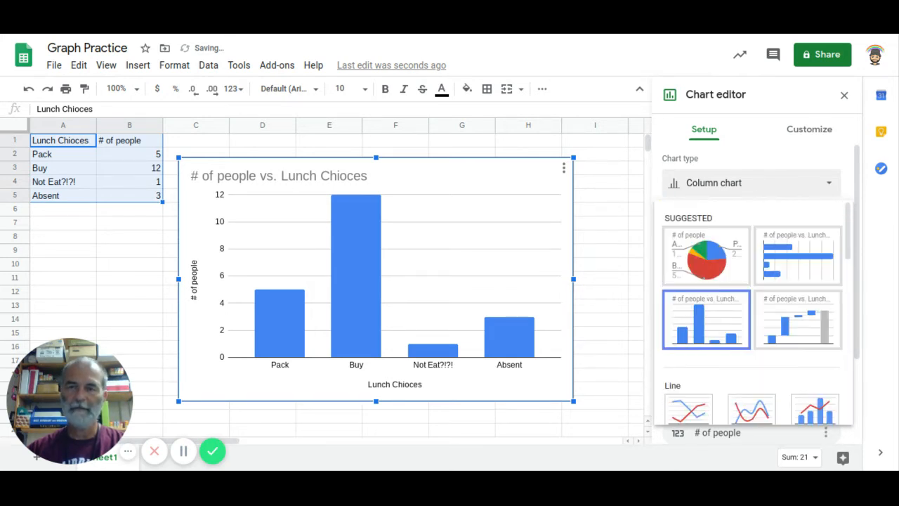
{"action": "left_click", "coordinate": [811, 137]}
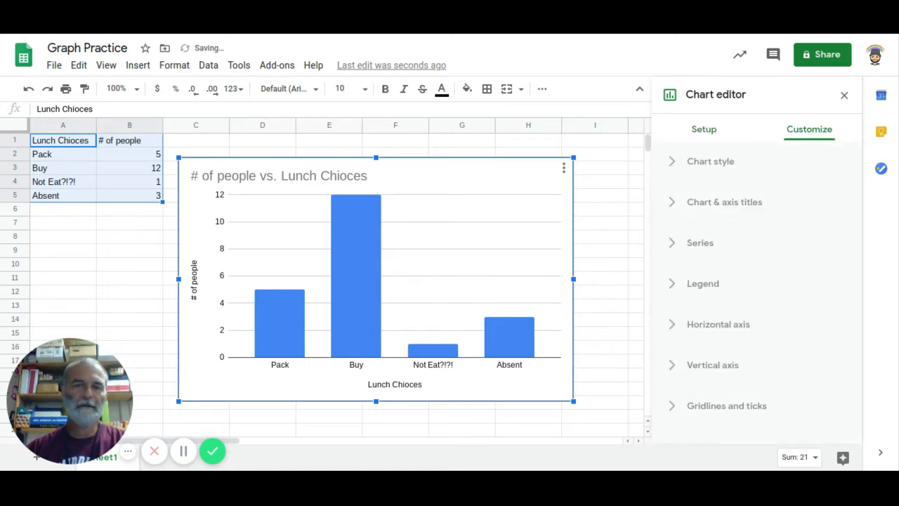
{"action": "left_click", "coordinate": [673, 163]}
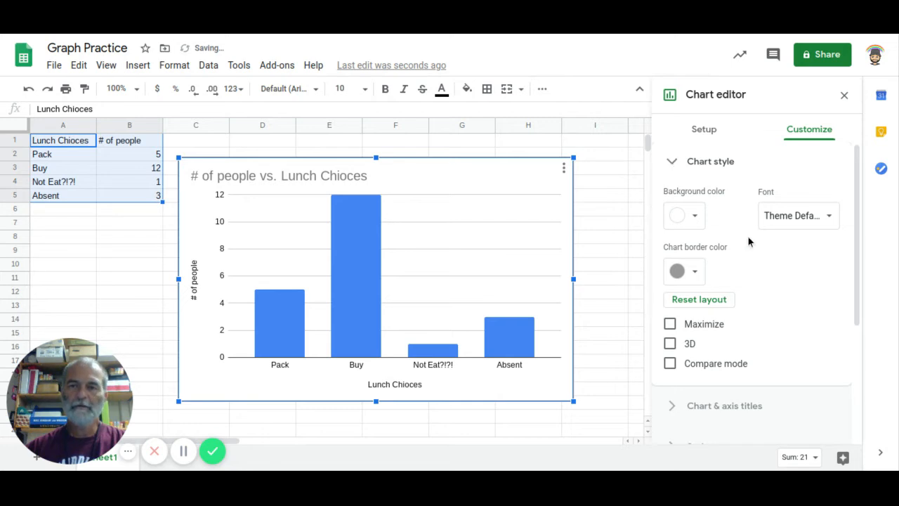
{"action": "scroll", "coordinate": [748, 250], "scroll_direction": "down", "scroll_amount": 3}
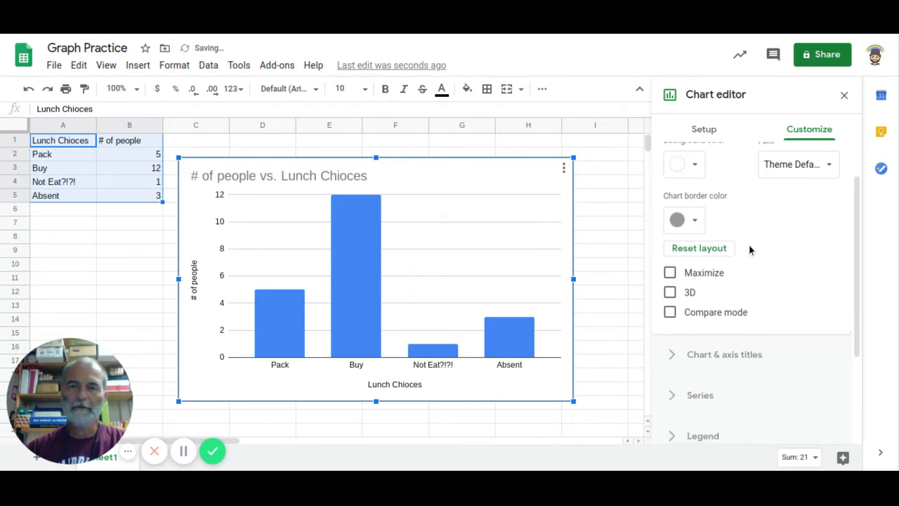
{"action": "scroll", "coordinate": [749, 245], "scroll_direction": "up", "scroll_amount": 3}
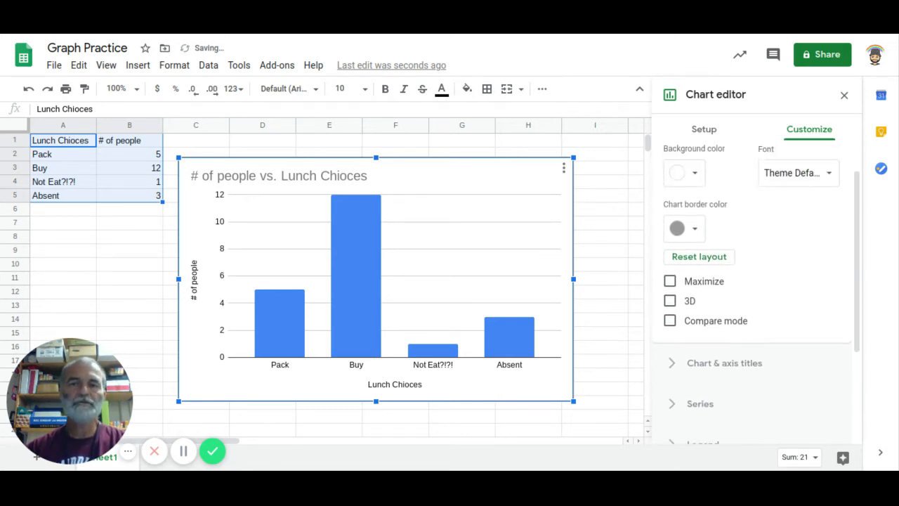
{"action": "scroll", "coordinate": [750, 260], "scroll_direction": "up", "scroll_amount": 1}
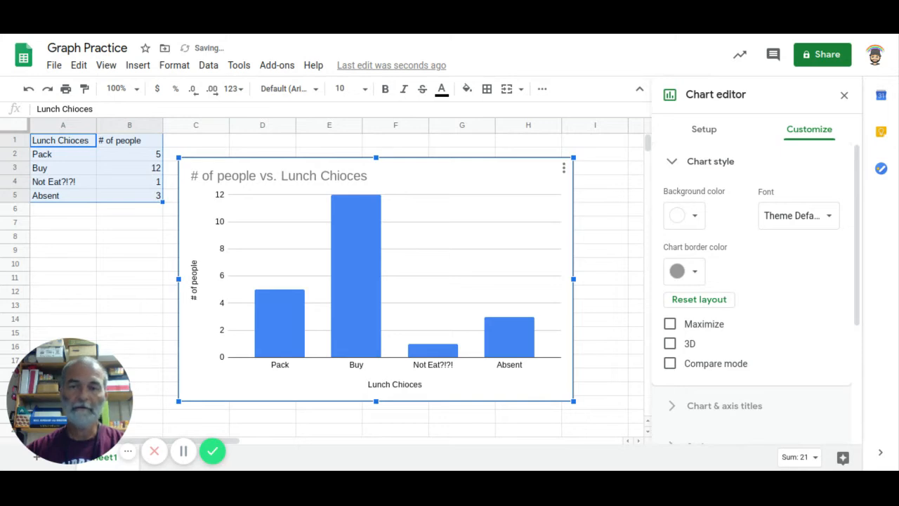
{"action": "left_click", "coordinate": [672, 163]}
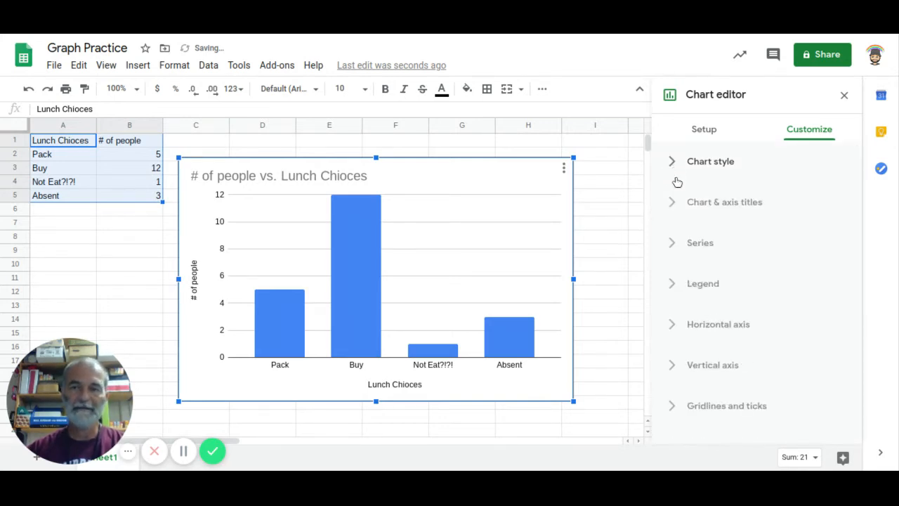
- Try the Maximize chart style option on the column chart and turn it off again
{"action": "left_click", "coordinate": [673, 166]}
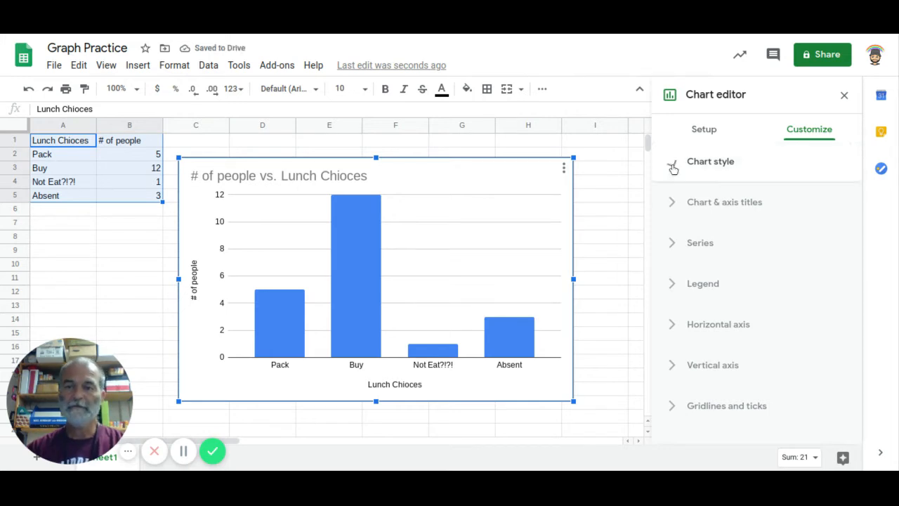
{"action": "left_click", "coordinate": [670, 323]}
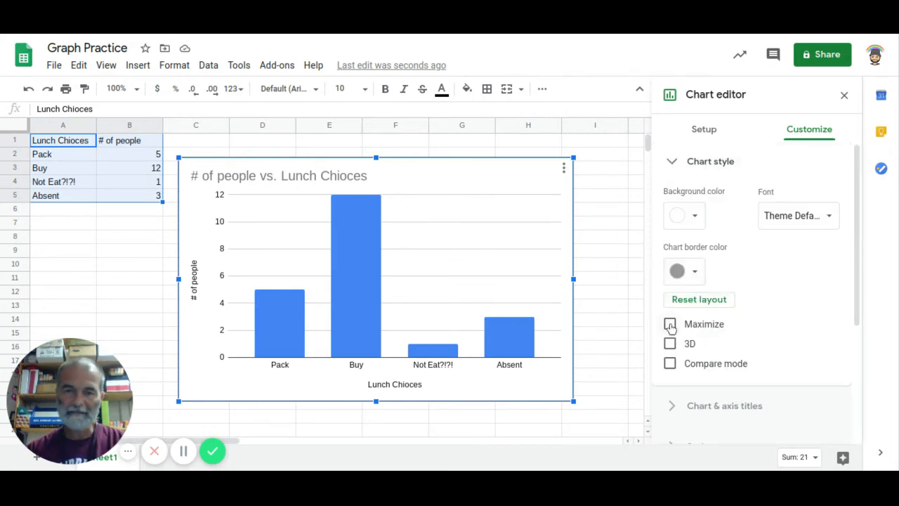
{"action": "left_click", "coordinate": [670, 326]}
{"action": "left_click", "coordinate": [670, 325]}
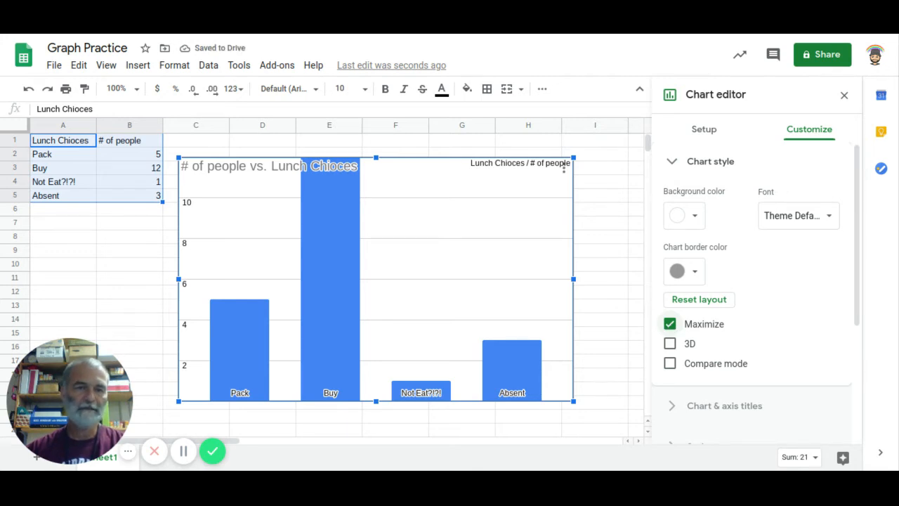
{"action": "left_click", "coordinate": [670, 324]}
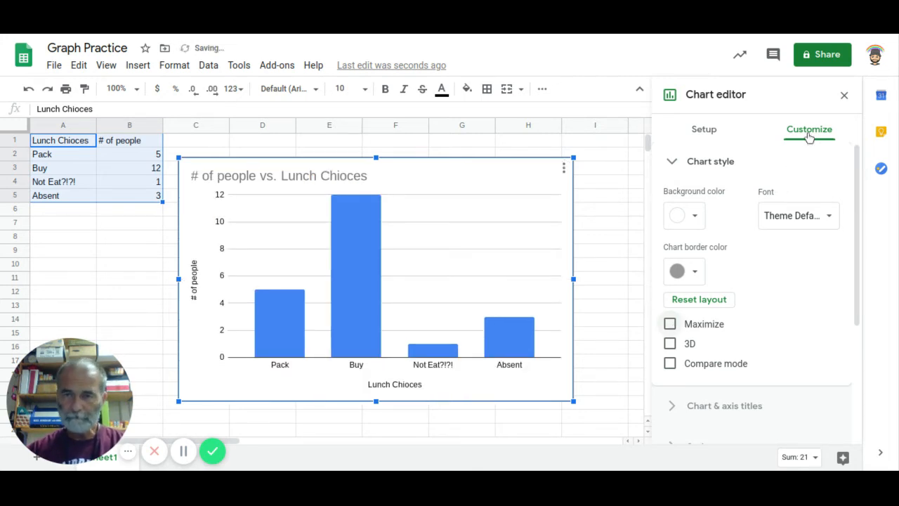
{"action": "left_click", "coordinate": [668, 163]}
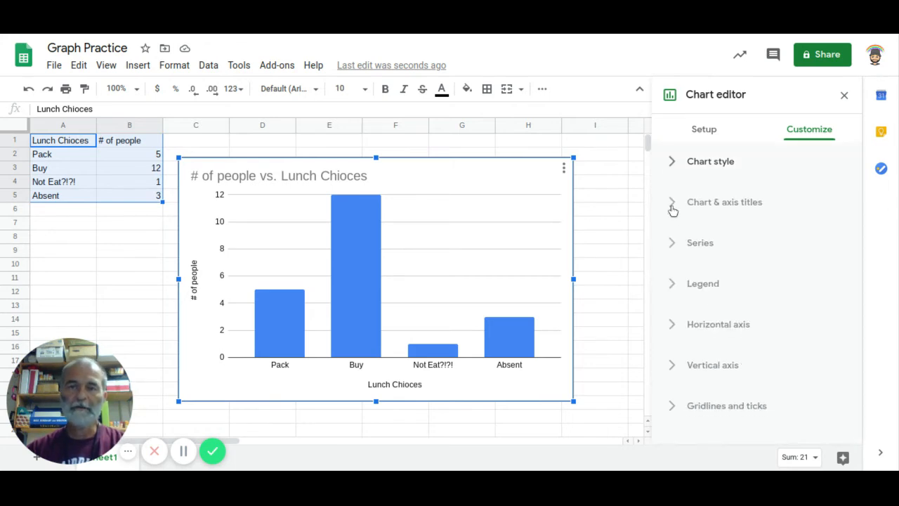
- Replace the column chart's title text with "Lunch Choices"
{"action": "left_click", "coordinate": [672, 209]}
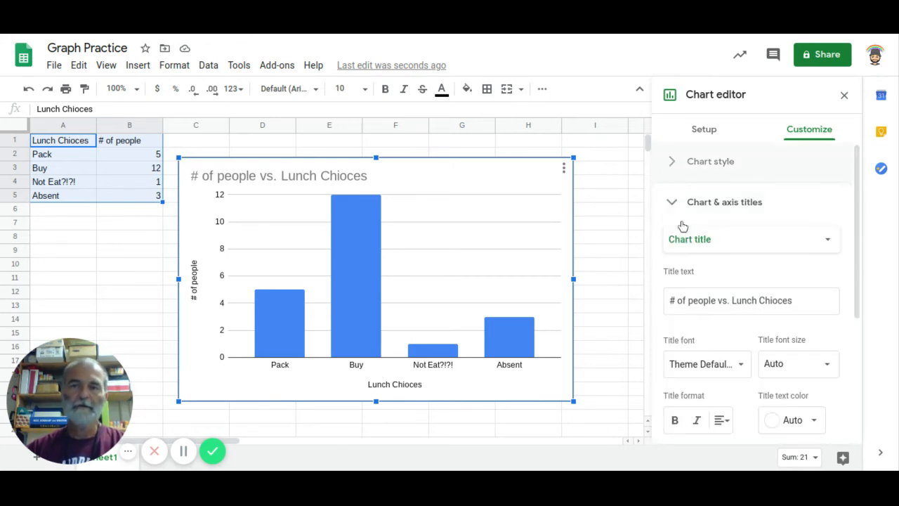
{"action": "left_click", "coordinate": [690, 242]}
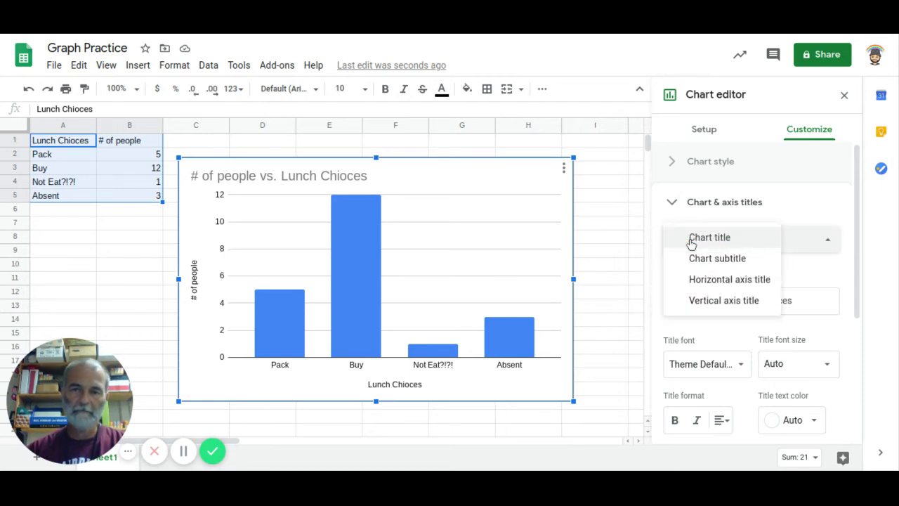
{"action": "left_click", "coordinate": [813, 243]}
{"action": "left_click", "coordinate": [825, 243]}
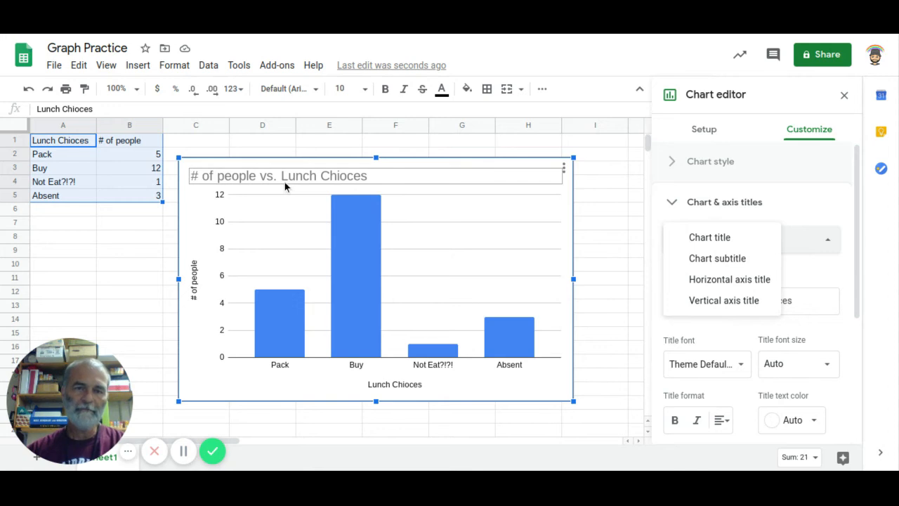
{"action": "left_click", "coordinate": [800, 280]}
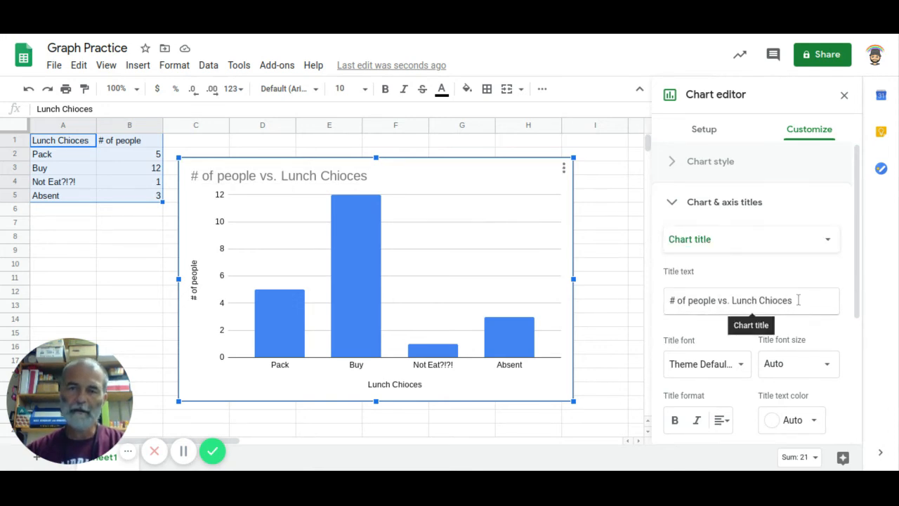
{"action": "left_click_drag", "start_coordinate": [798, 300], "coordinate": [675, 288]}
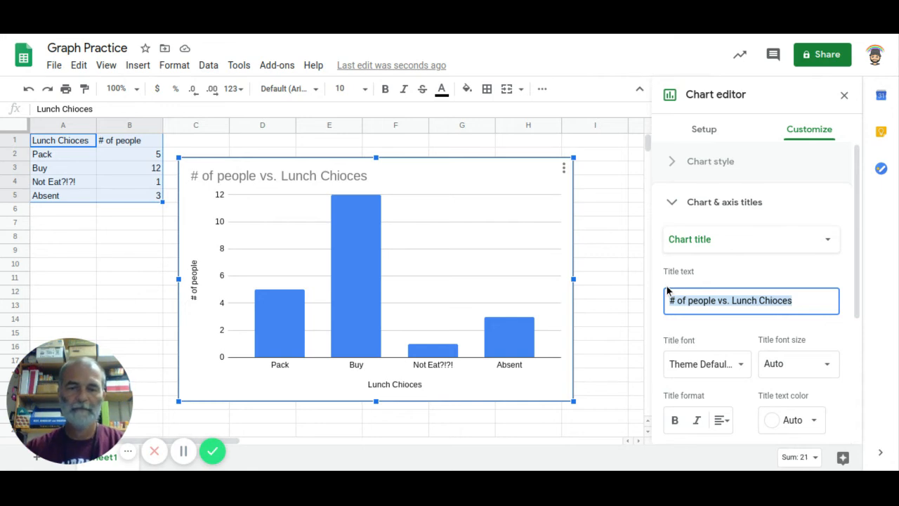
{"action": "type", "text": "Lun"}
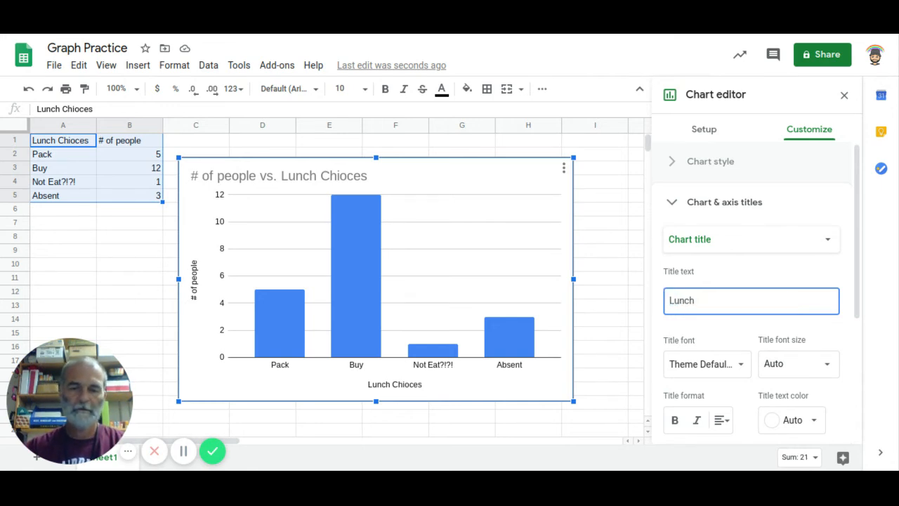
{"action": "type", "text": "Choices"}
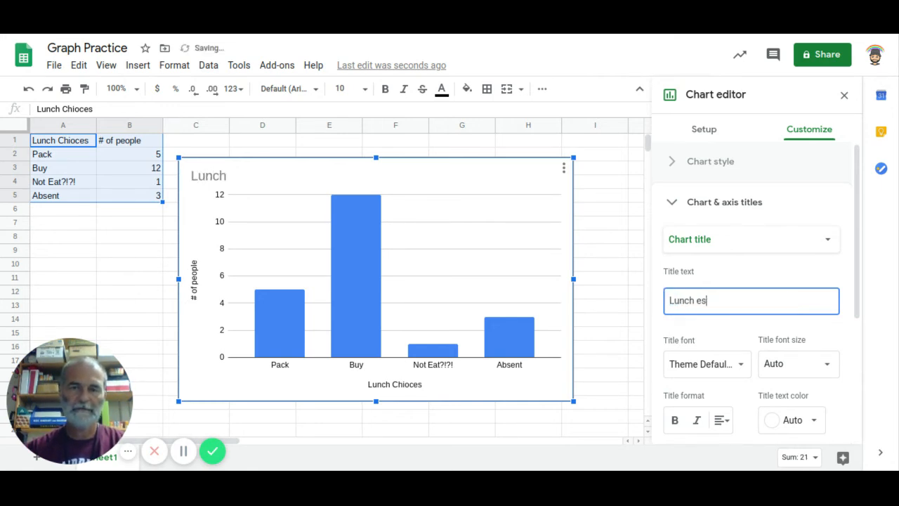
{"action": "key", "text": "BackSpace"}
{"action": "key", "text": "BackSpace"}
{"action": "key", "text": "BackSpace"}
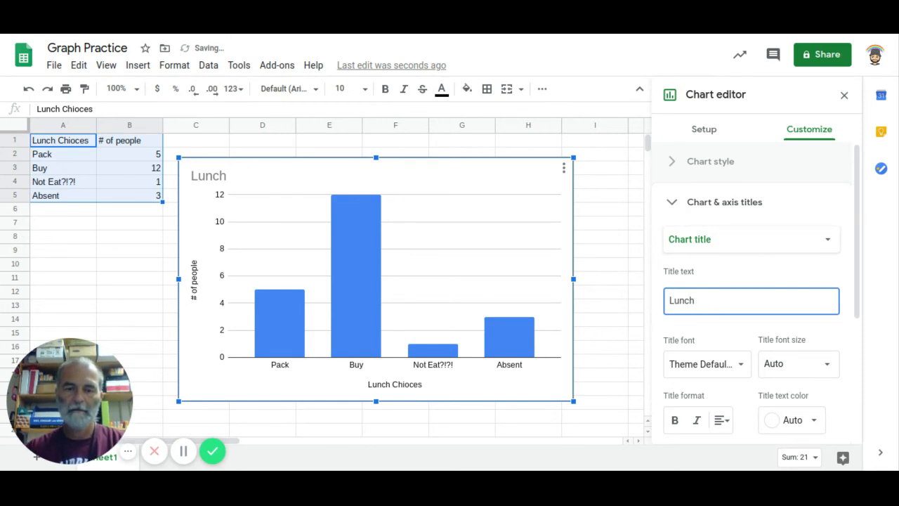
{"action": "type", "text": "Cho"}
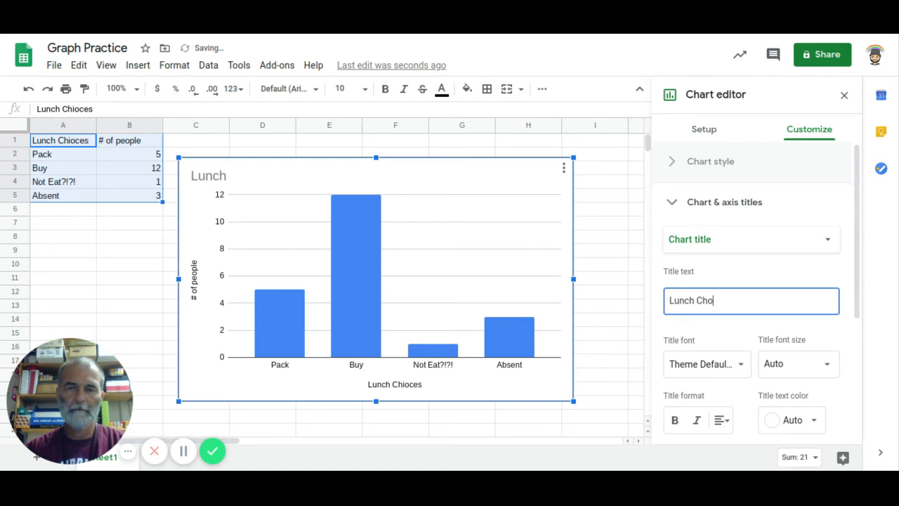
{"action": "key", "text": "BackSpace"}
{"action": "key", "text": "BackSpace"}
{"action": "key", "text": "BackSpace"}
{"action": "type", "text": "ices"}
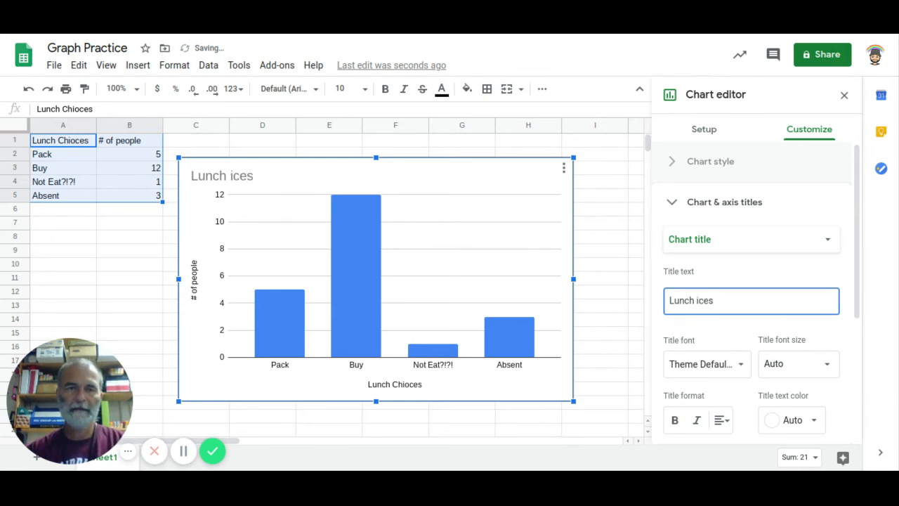
{"action": "left_click", "coordinate": [696, 299]}
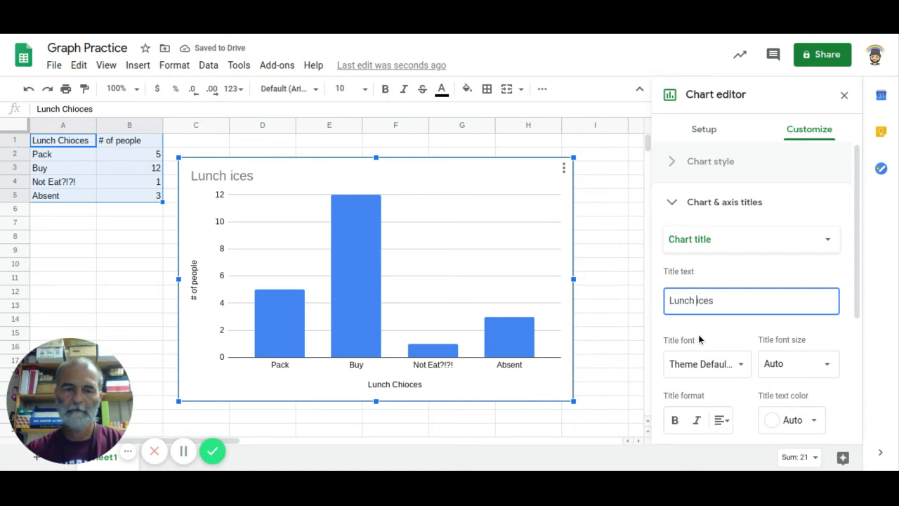
{"action": "type", "text": "Ch"}
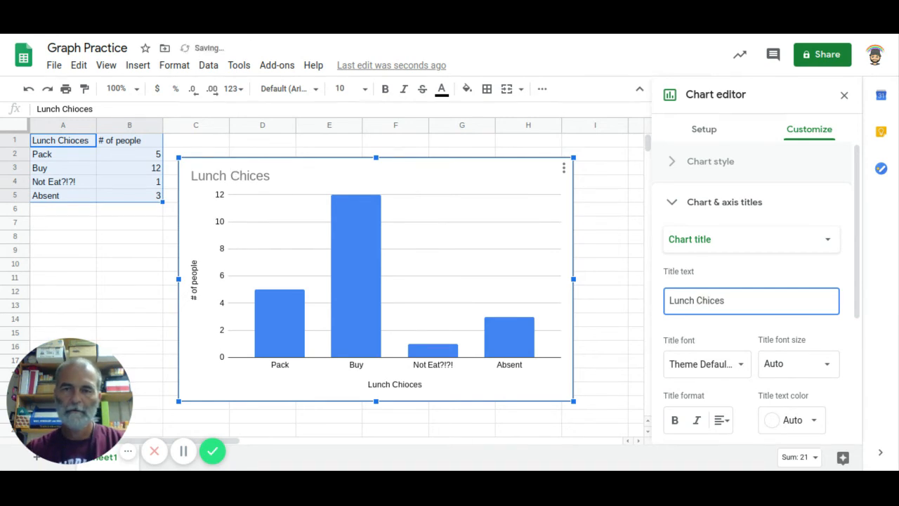
{"action": "type", "text": "o"}
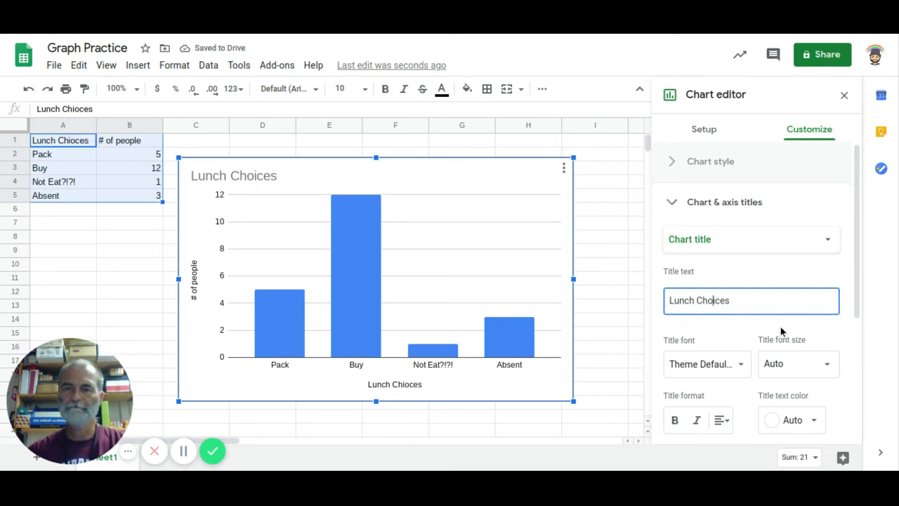
{"action": "scroll", "coordinate": [781, 329], "scroll_direction": "down", "scroll_amount": 2}
{"action": "scroll", "coordinate": [782, 330], "scroll_direction": "up", "scroll_amount": 1}
{"action": "scroll", "coordinate": [781, 329], "scroll_direction": "up", "scroll_amount": 1}
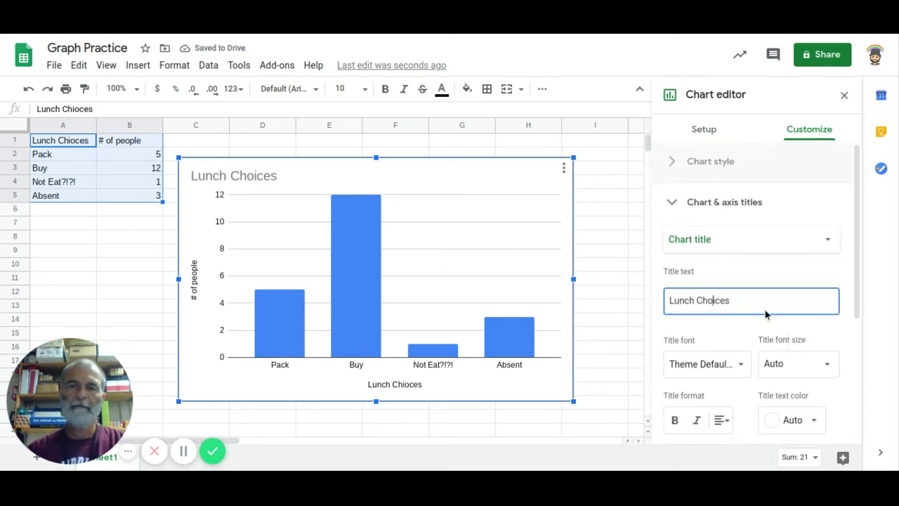
- Collapse the chart and axis title settings and look through the commands available for the data cells and the column chart
{"action": "left_click", "coordinate": [674, 206]}
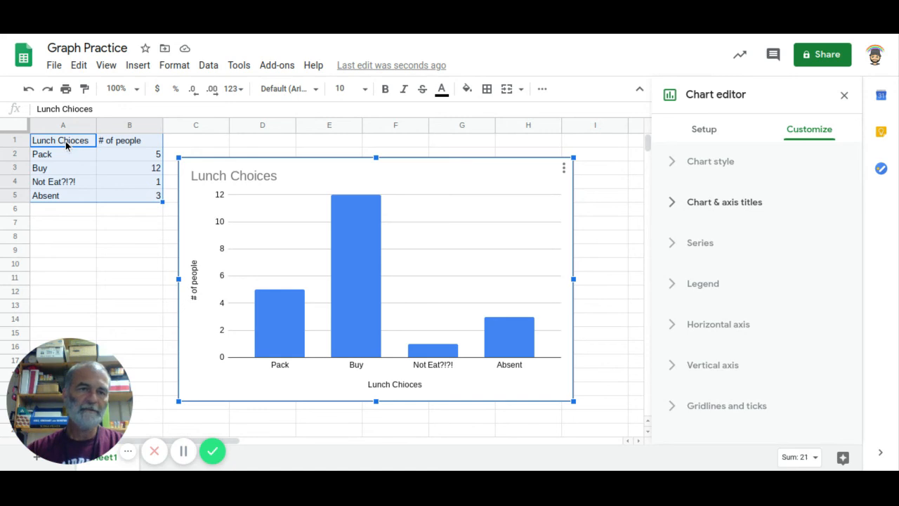
{"action": "right_click", "coordinate": [125, 187]}
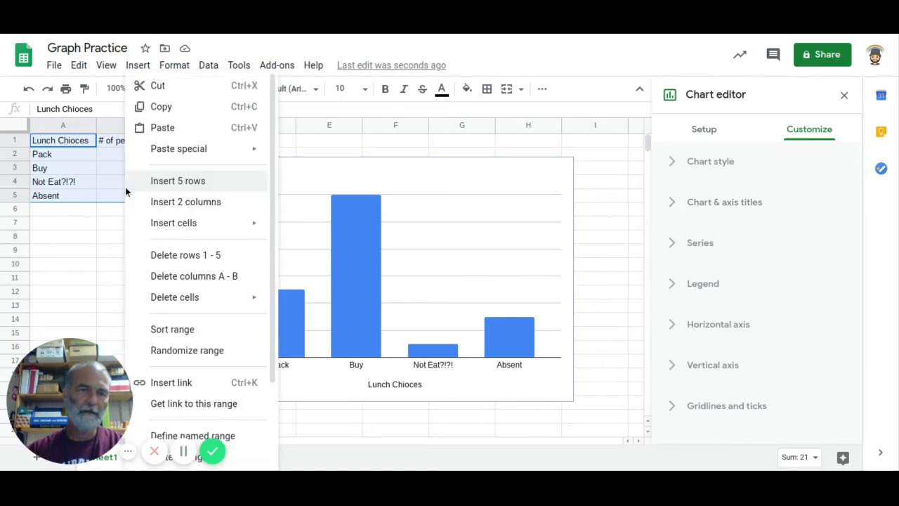
{"action": "left_click", "coordinate": [508, 176]}
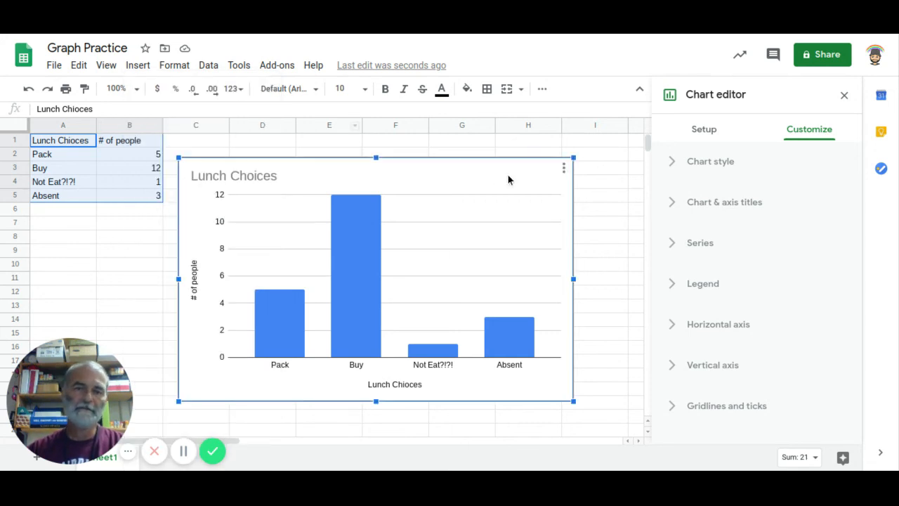
{"action": "right_click", "coordinate": [508, 176]}
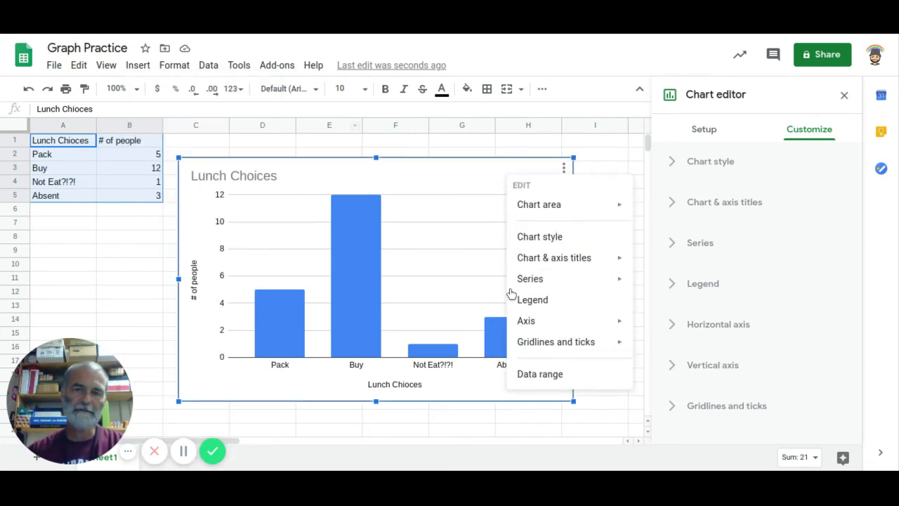
{"action": "left_click", "coordinate": [563, 169]}
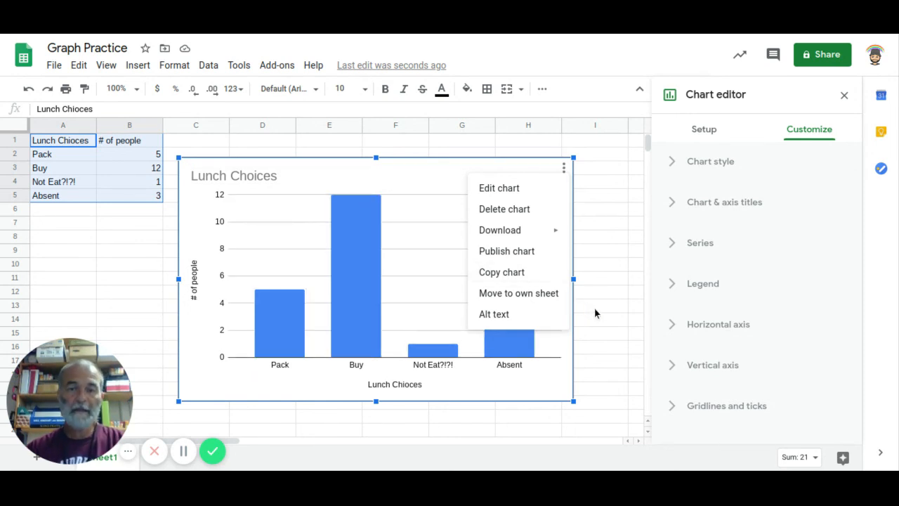
{"action": "left_click", "coordinate": [566, 172]}
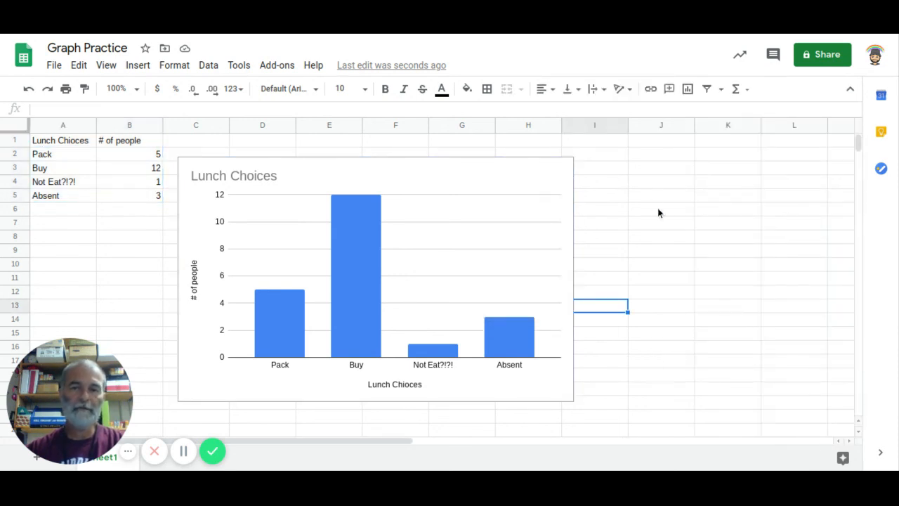